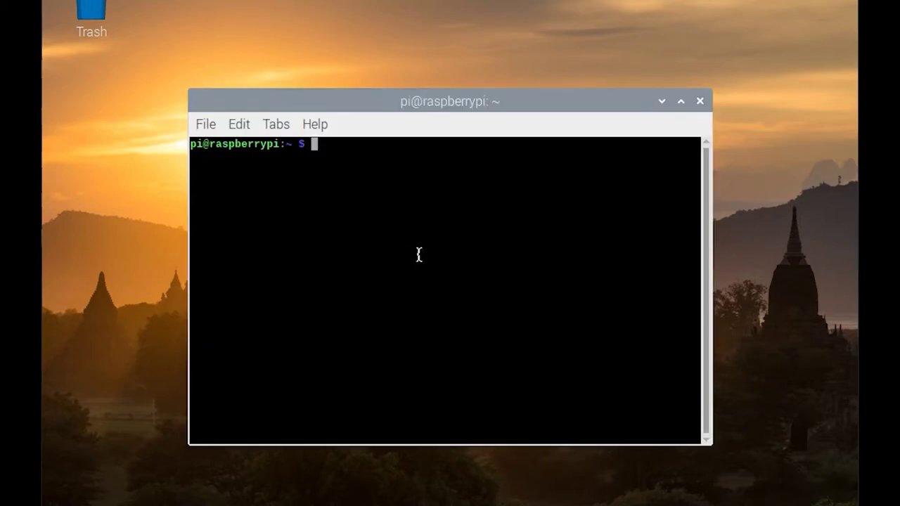
Start odrivetool shell, print odrv0.vbus_voltage (about 37 volts), and select the reading
type("odrivetool shell")
key("Return")
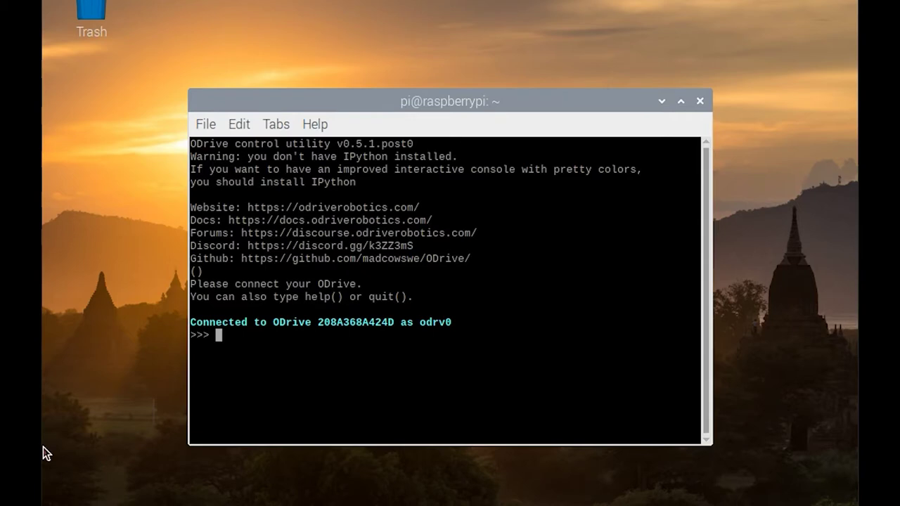
type("odrv0.vbus_voltage")
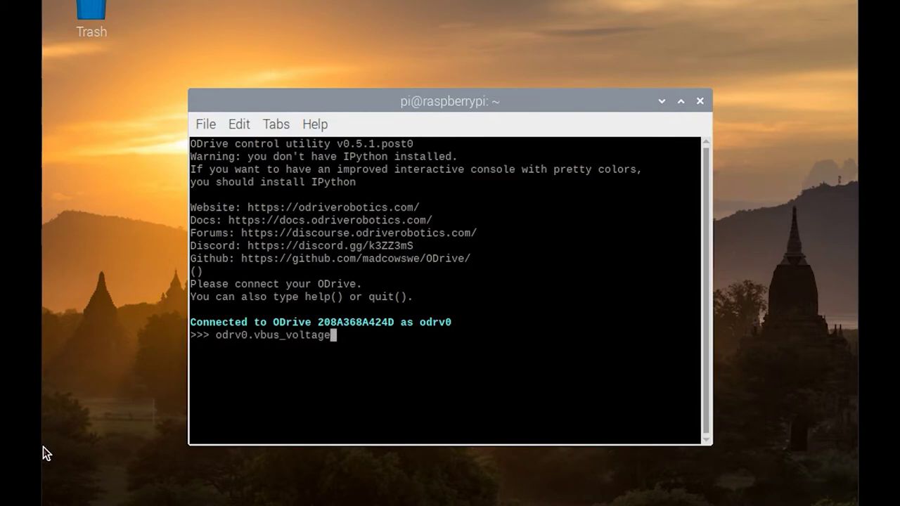
key("Return")
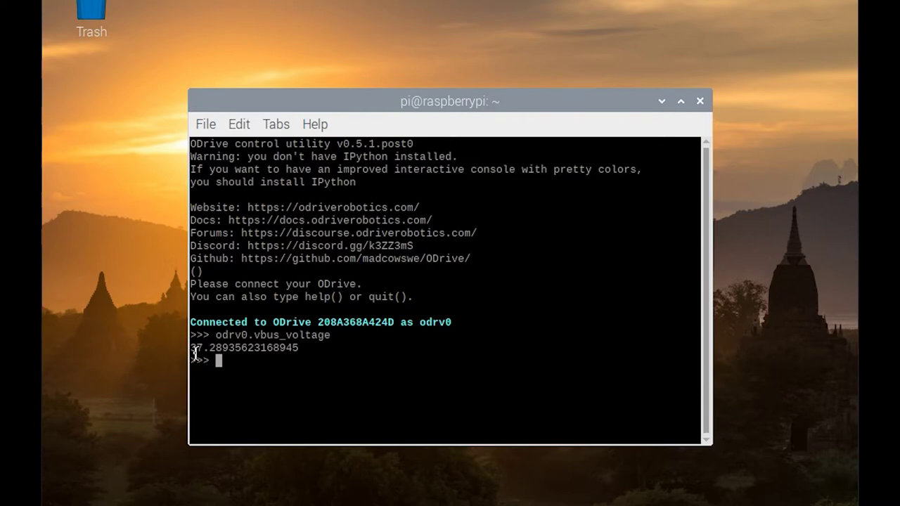
left_click_drag(192, 349, 298, 348)
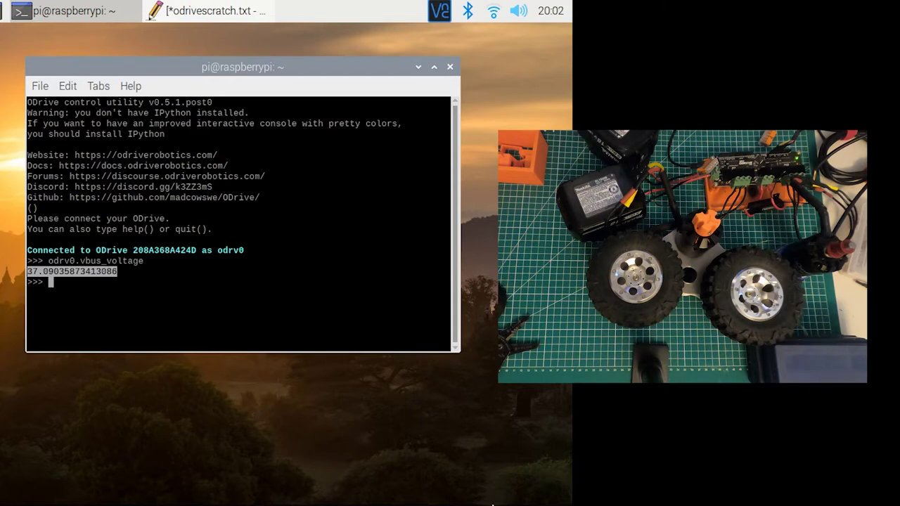
Paste and run the AXIS_STATE_ENCODER_OFFSET_CALIBRATION command on axis0
right_click(121, 293)
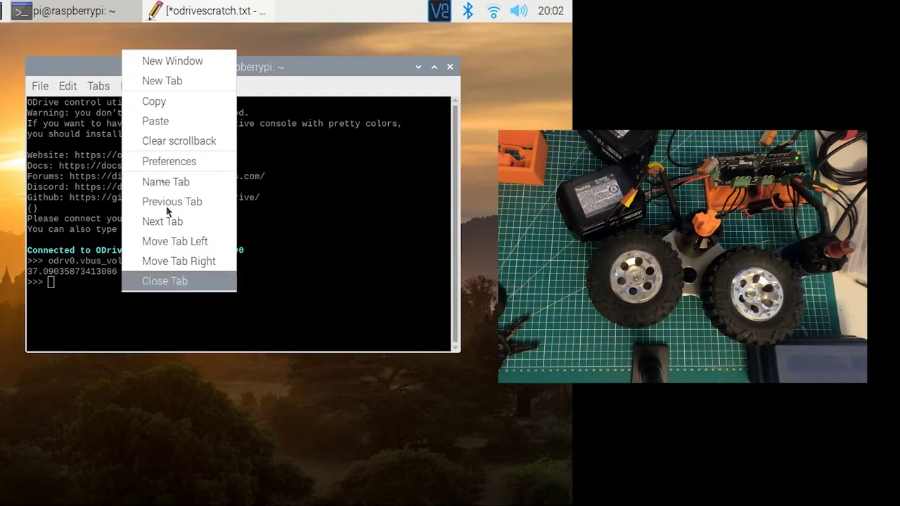
left_click(159, 120)
key("Return")
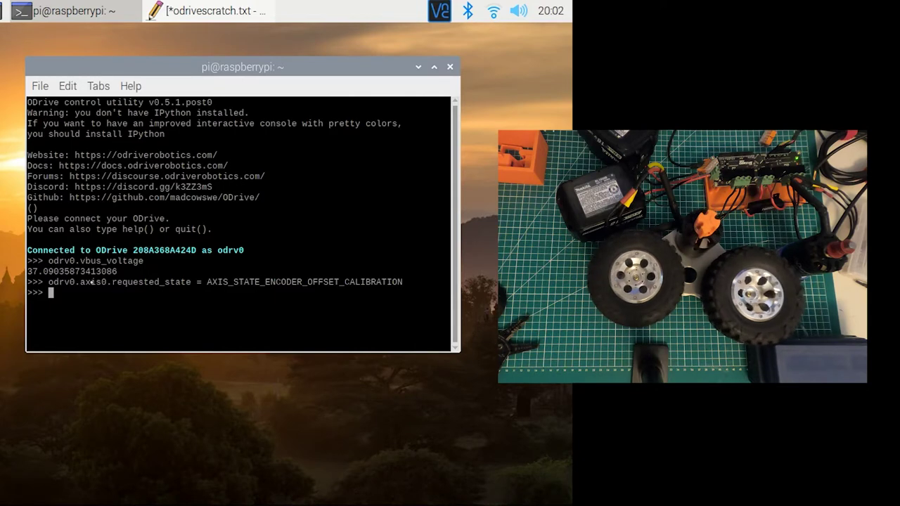
Paste and run the AXIS_STATE_CLOSED_LOOP_CONTROL command to put axis0 in closed-loop control
right_click(235, 307)
left_click(296, 130)
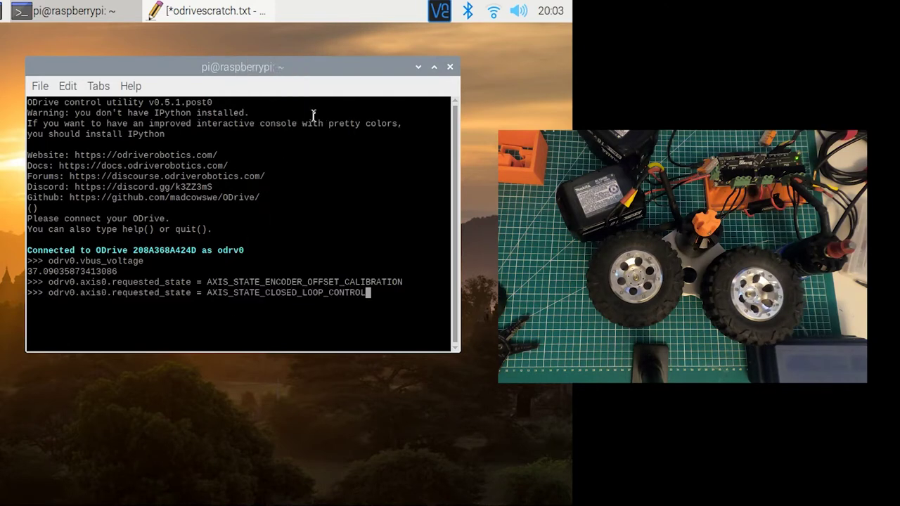
key("Return")
Switch axis0 to velocity control mode and set its input_vel to 1
right_click(83, 321)
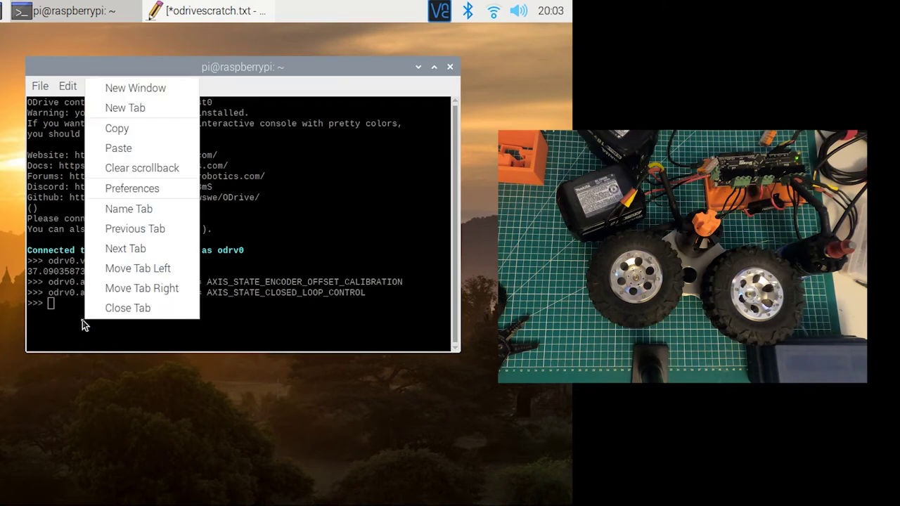
left_click(123, 146)
key("Return")
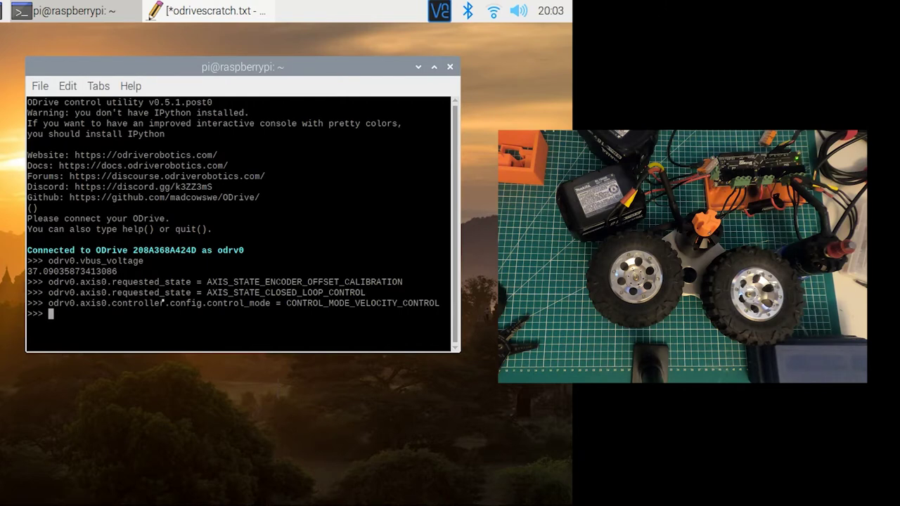
right_click(164, 304)
left_click(197, 134)
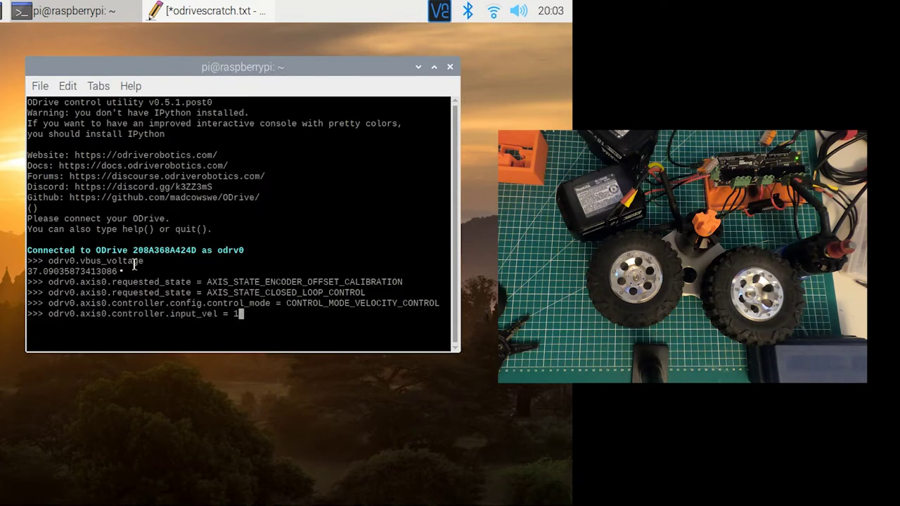
key("Return")
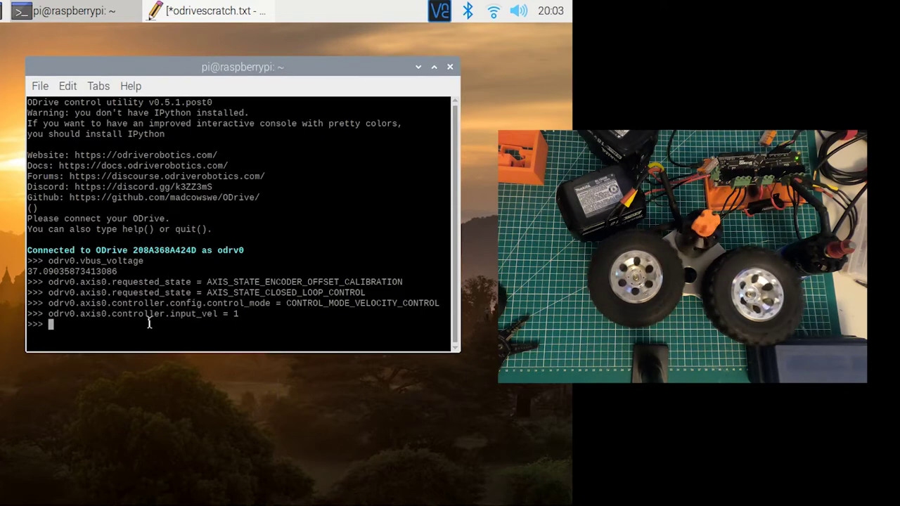
Step axis0 input_vel up one at a time from 2 through 9
key("Up")
key("BackSpace")
type("2")
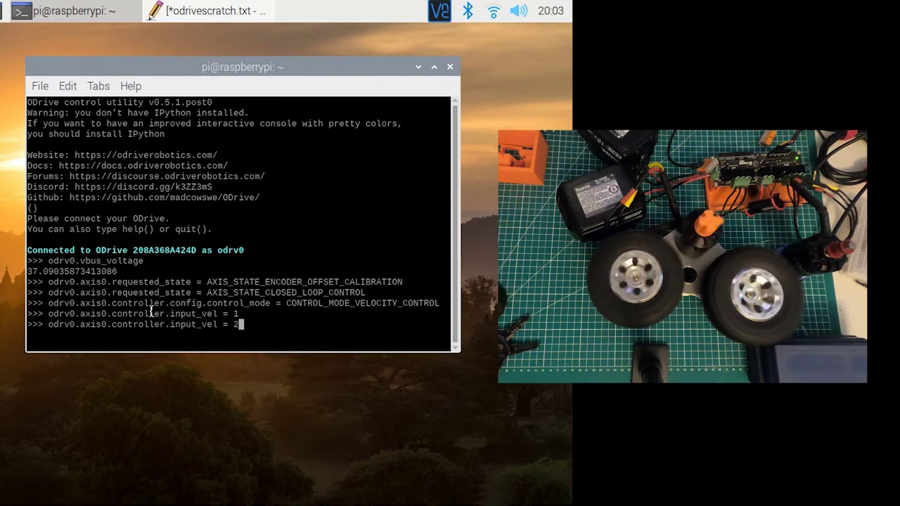
key("Return")
key("Up")
key("BackSpace")
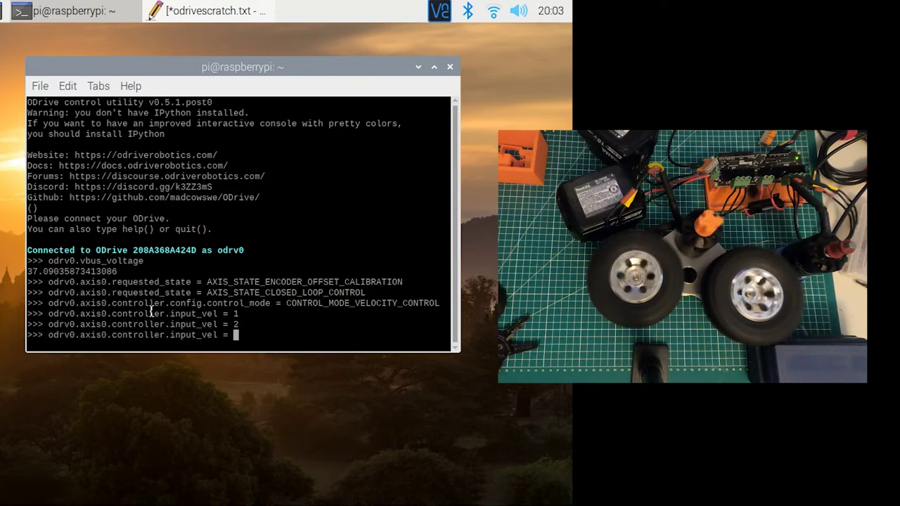
type("3")
key("Return")
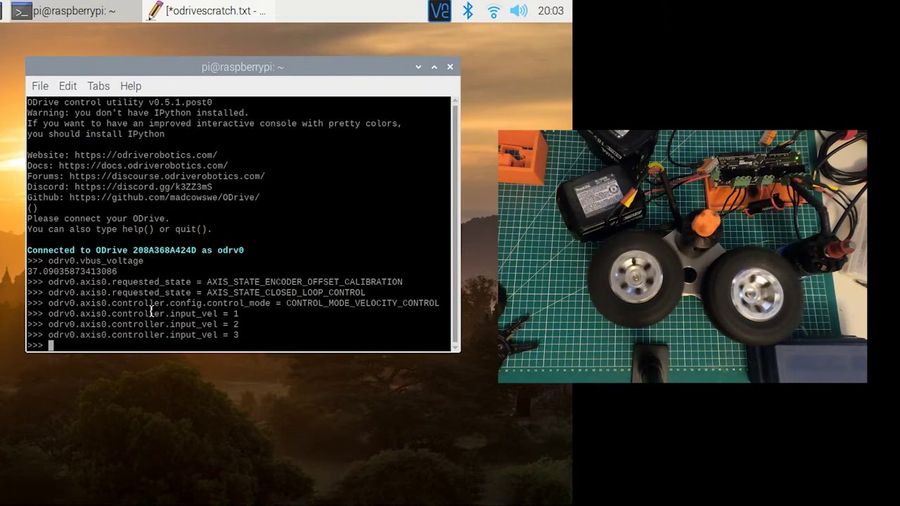
key("Up")
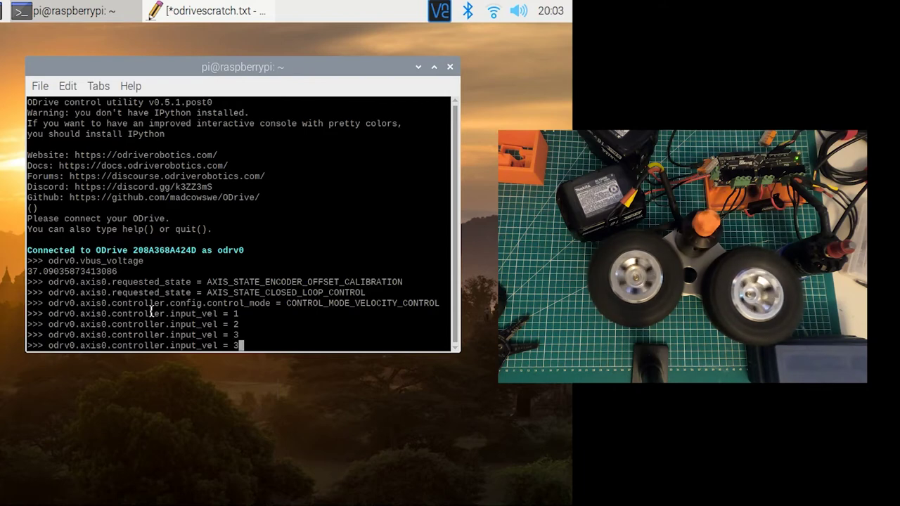
key("BackSpace")
type("4")
key("Return")
key("Up")
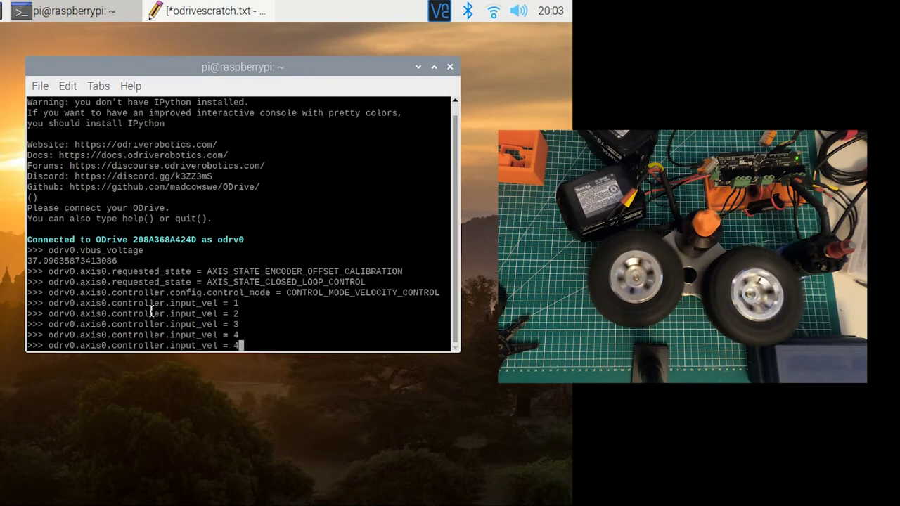
key("BackSpace")
type("5")
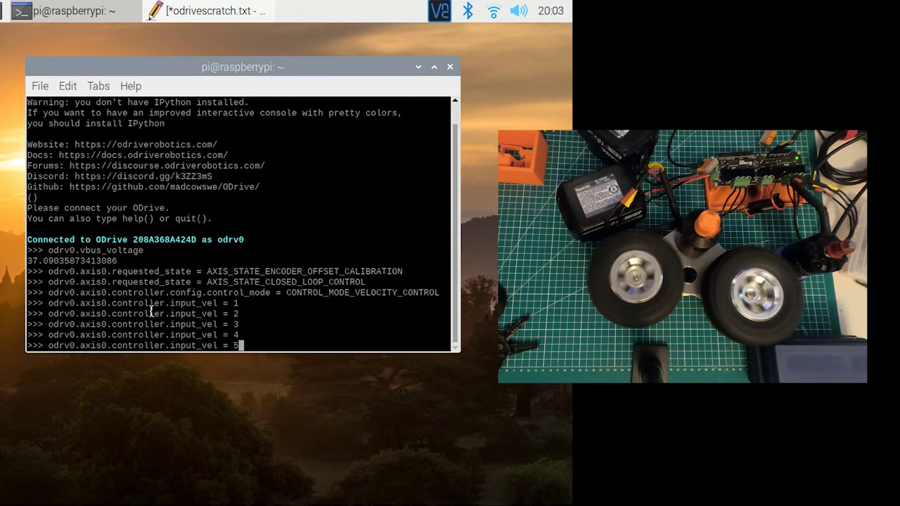
key("Return")
key("Up")
key("BackSpace")
type("6")
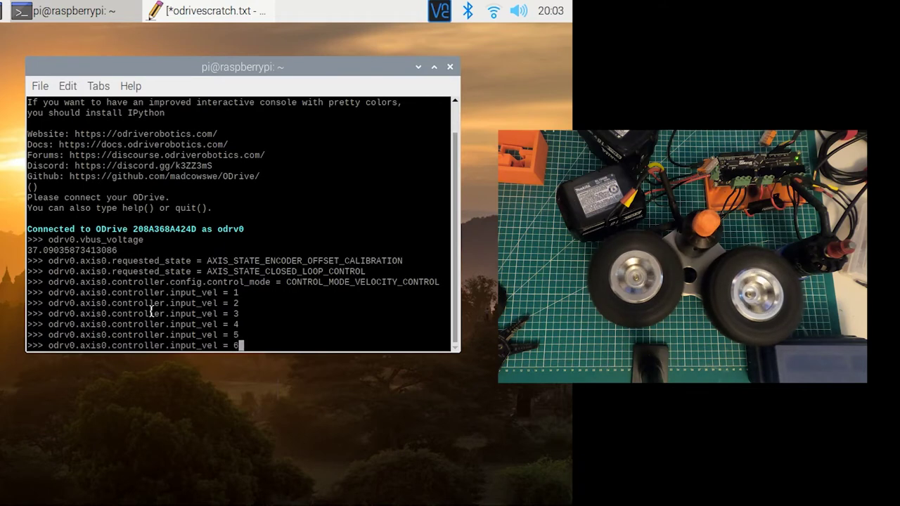
key("Return")
key("Up")
key("BackSpace")
type("7")
key("Return")
key("Up")
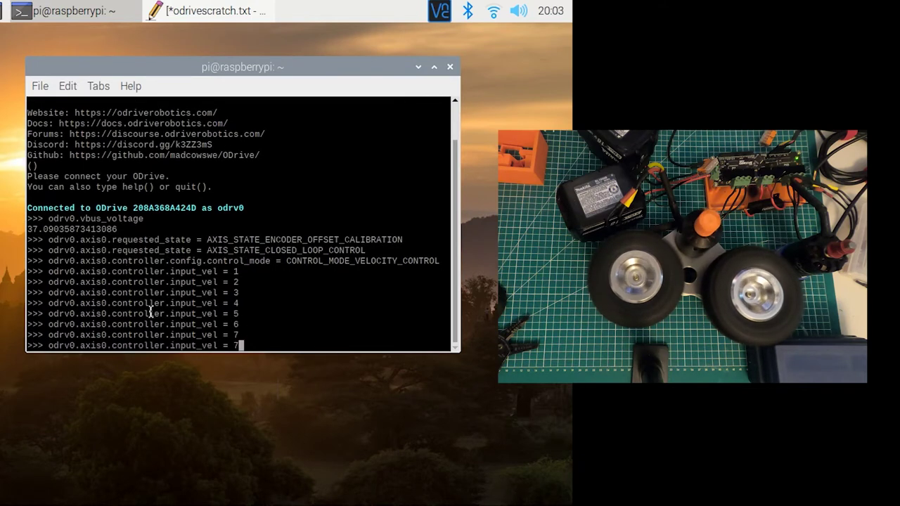
type("8")
key("Return")
key("Up")
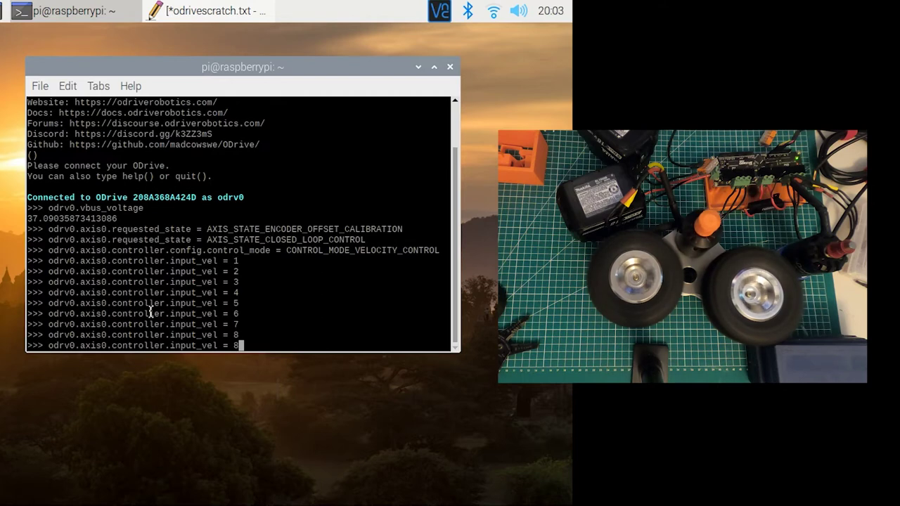
key("BackSpace")
type("9")
key("Return")
Keep raising axis0 input_vel one at a time from 10 up to 16
key("Up")
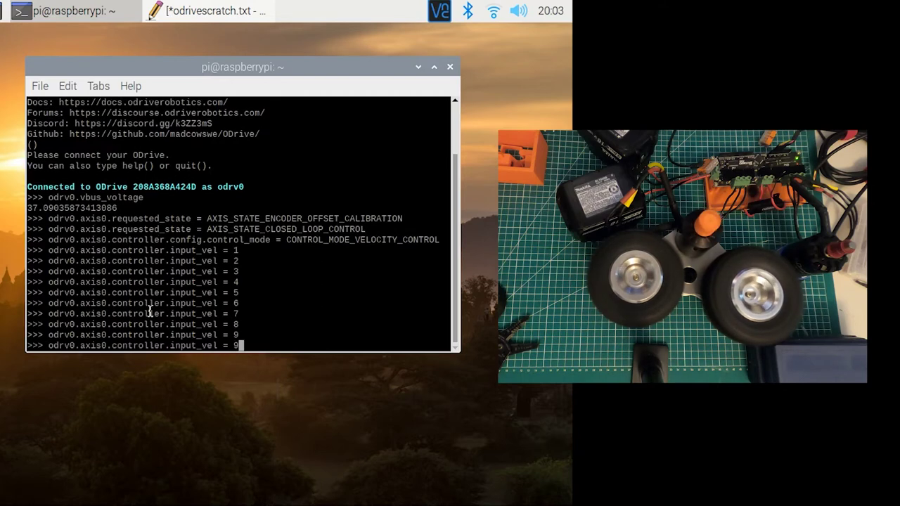
key("BackSpace")
type("10")
key("Return")
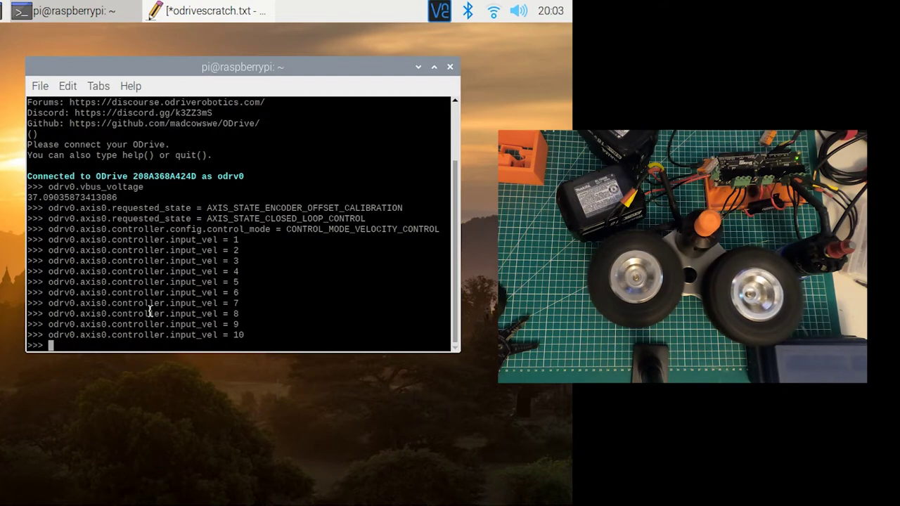
key("Up")
key("BackSpace")
type("1")
key("Return")
key("Up")
key("BackSpace")
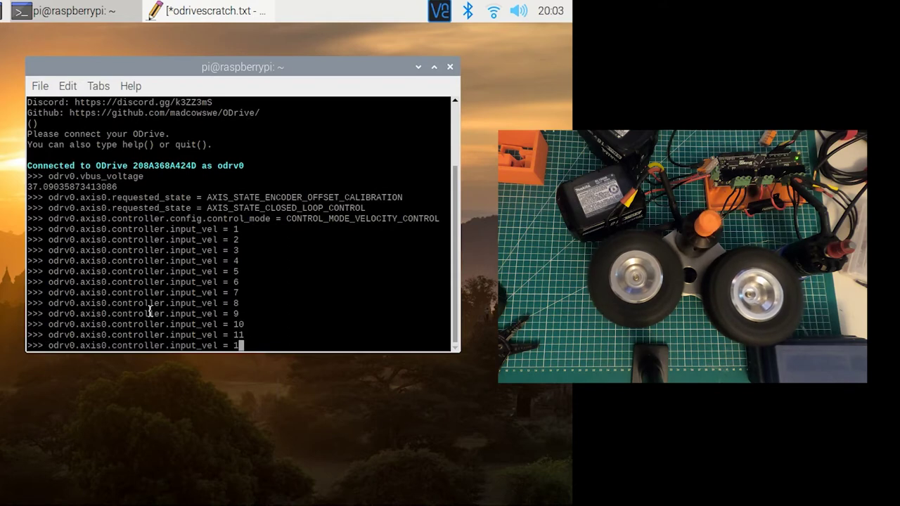
type("2")
key("Return")
key("Up")
key("BackSpace")
type("3")
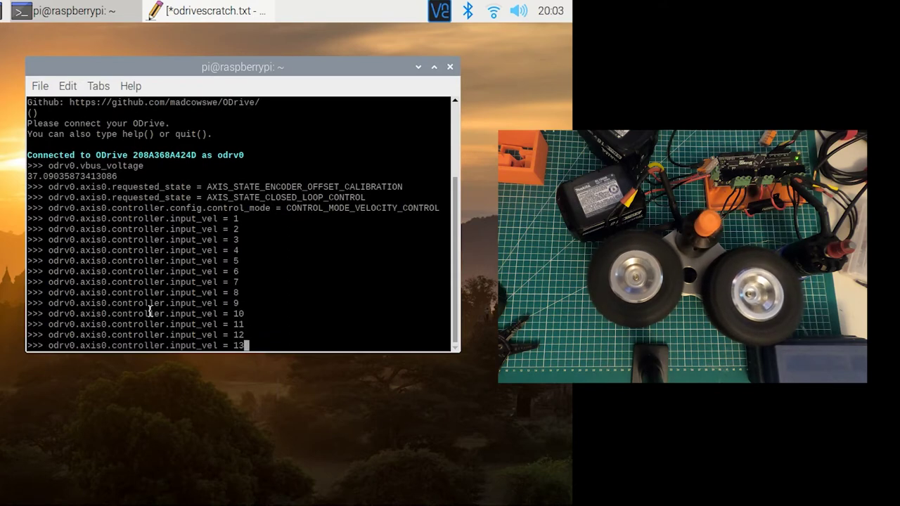
key("Return")
key("Up")
key("BackSpace")
type("4")
key("Return")
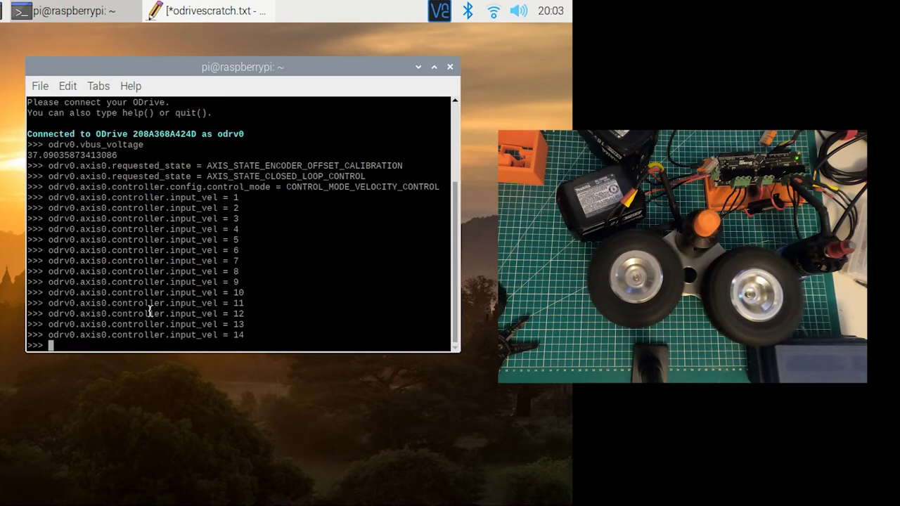
key("Up")
key("BackSpace")
type("5")
key("Return")
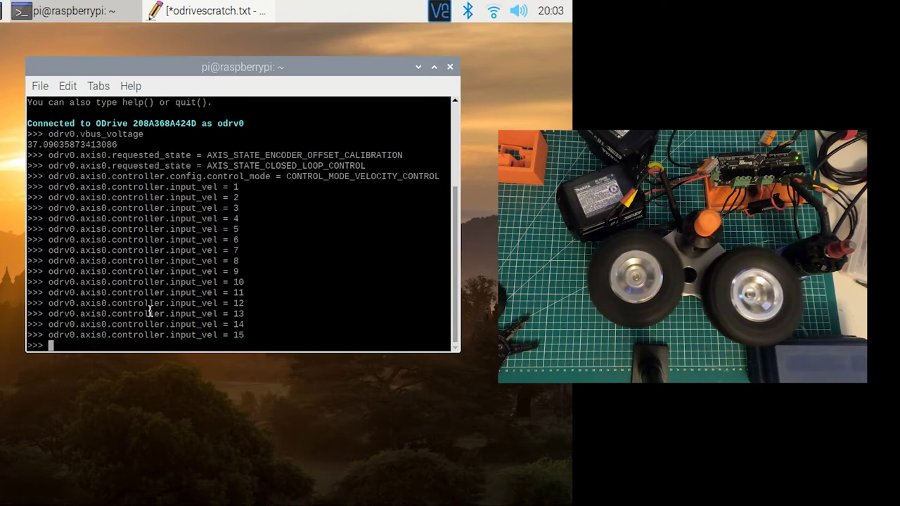
key("Up")
key("BackSpace")
type("6")
key("Return")
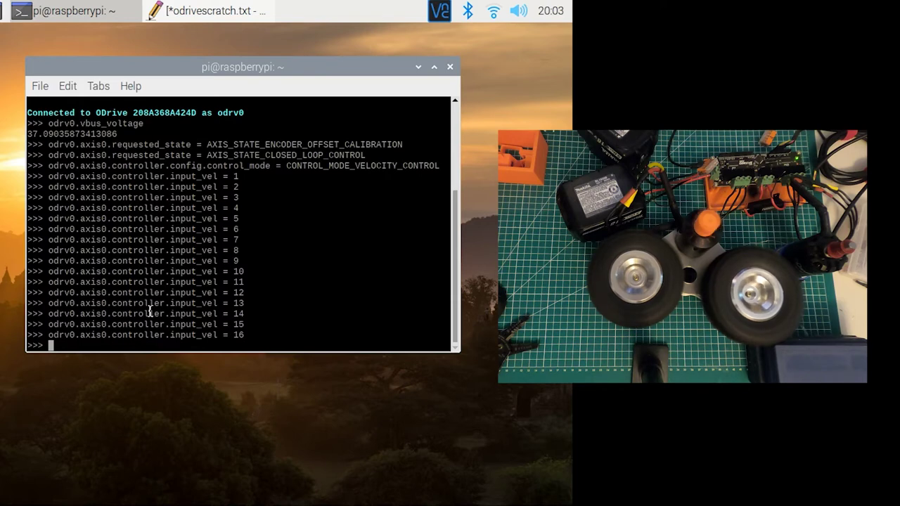
key("Up")
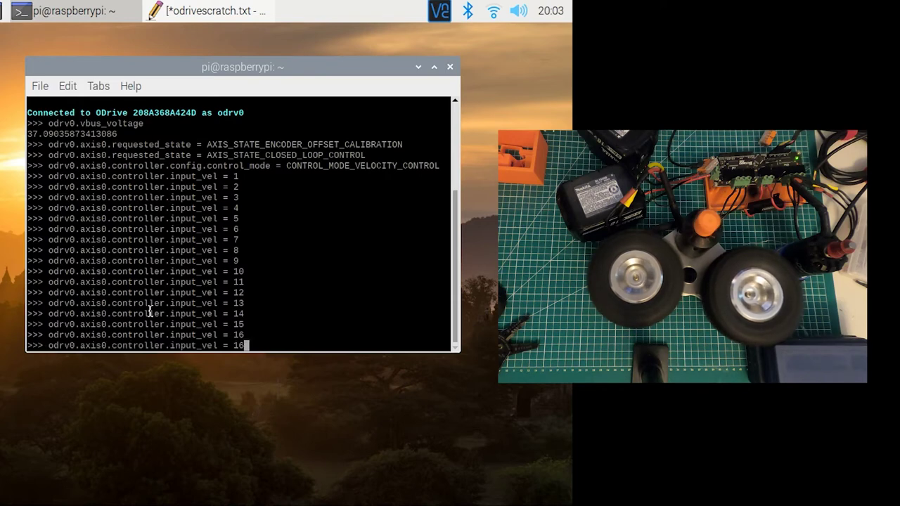
Step axis0 input_vel down one at a time from 14 to 8
key("Return")
key("Up")
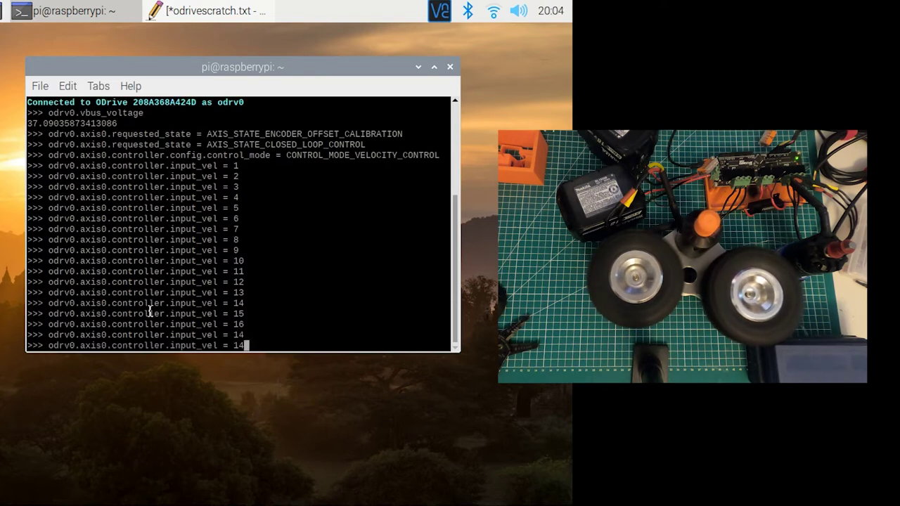
type("3")
key("Return")
key("Up")
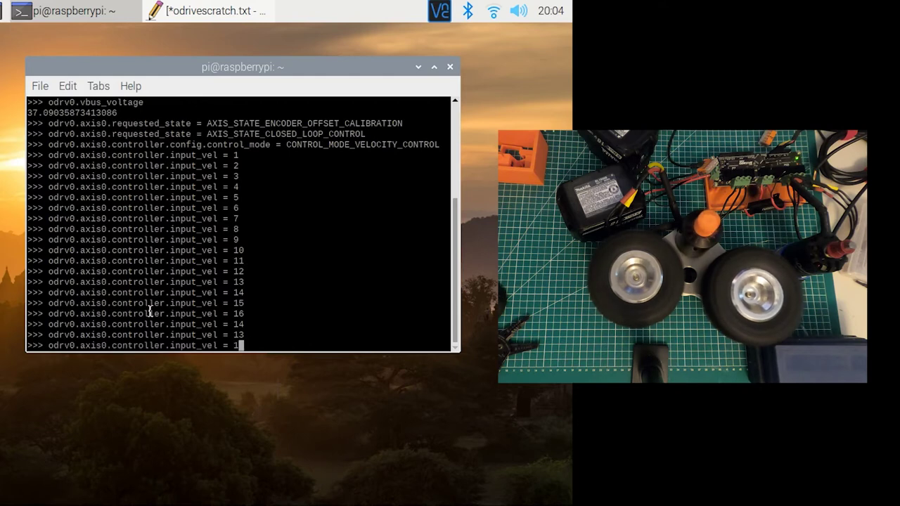
type("2")
key("Return")
key("Up")
type("1")
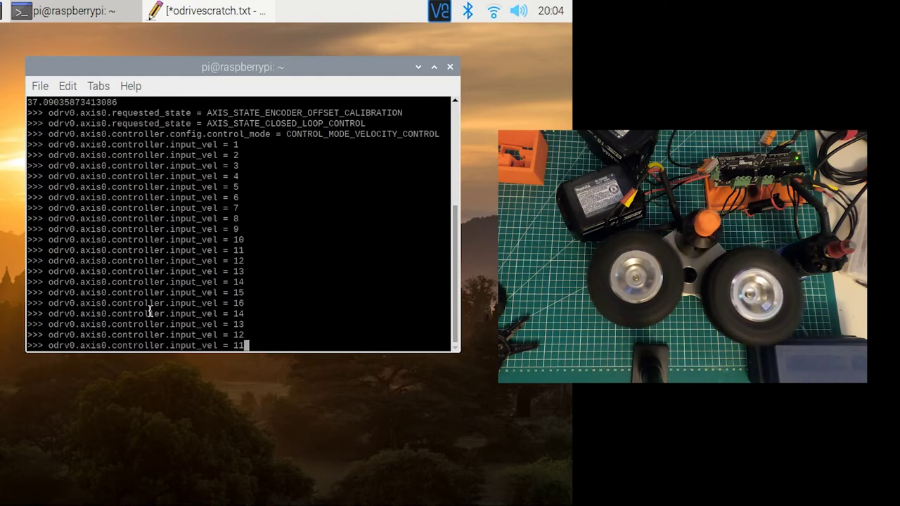
key("Return")
key("Up")
key("BackSpace")
type("0")
key("Return")
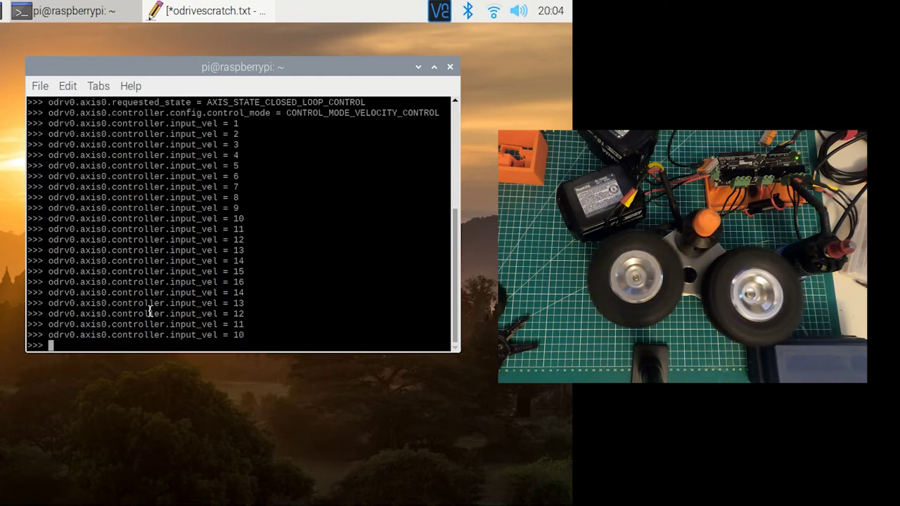
key("Up")
key("BackSpace")
key("BackSpace")
type("9")
key("Return")
key("Up")
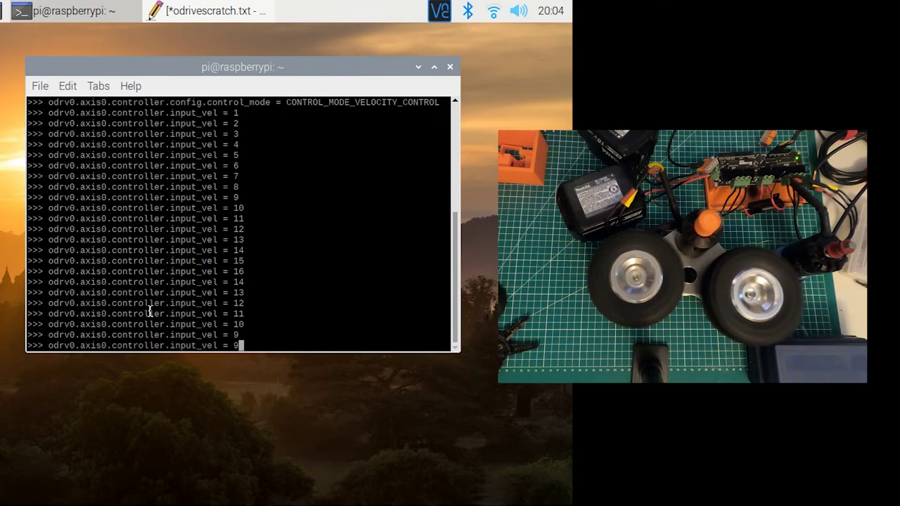
key("BackSpace")
type("8")
key("Return")
Continue lowering axis0 input_vel one at a time from 7 down to 1
key("Up")
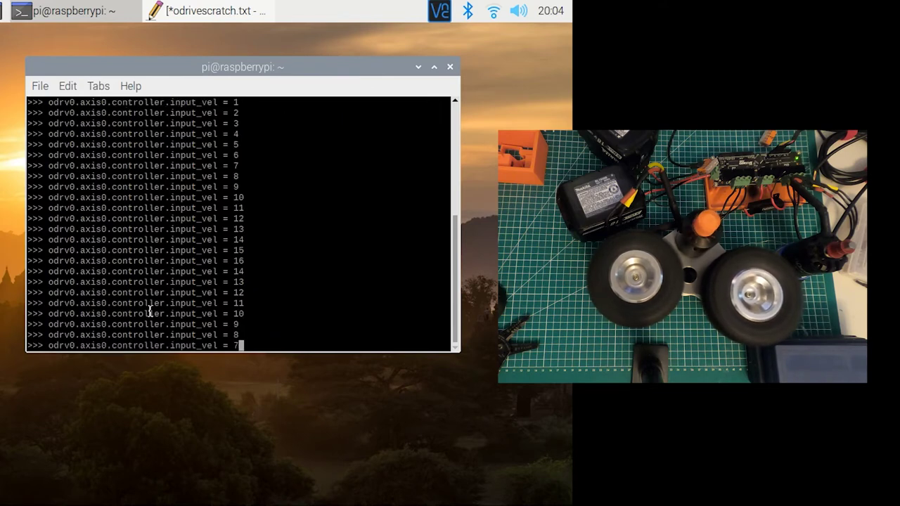
key("Return")
key("Up")
key("BackSpace")
type("6")
key("Return")
key("Up")
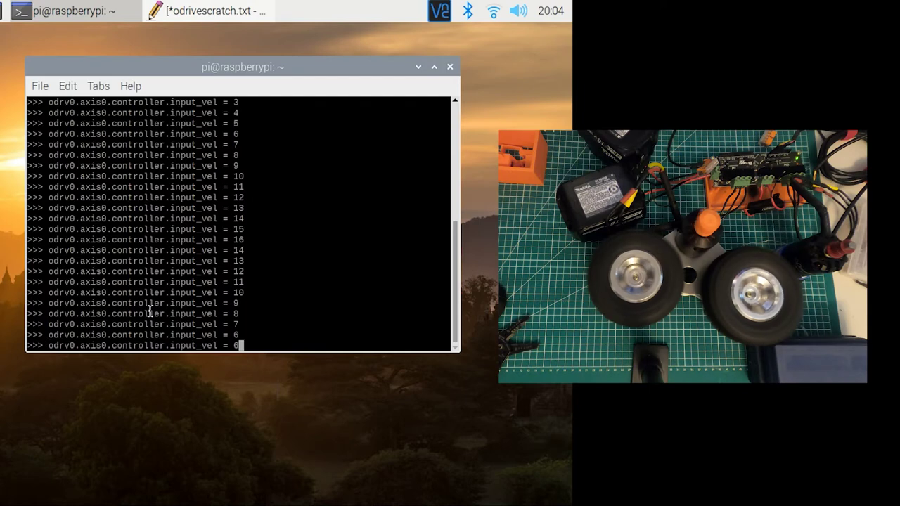
key("BackSpace")
type("5")
key("Return")
key("Up")
key("BackSpace")
type("4")
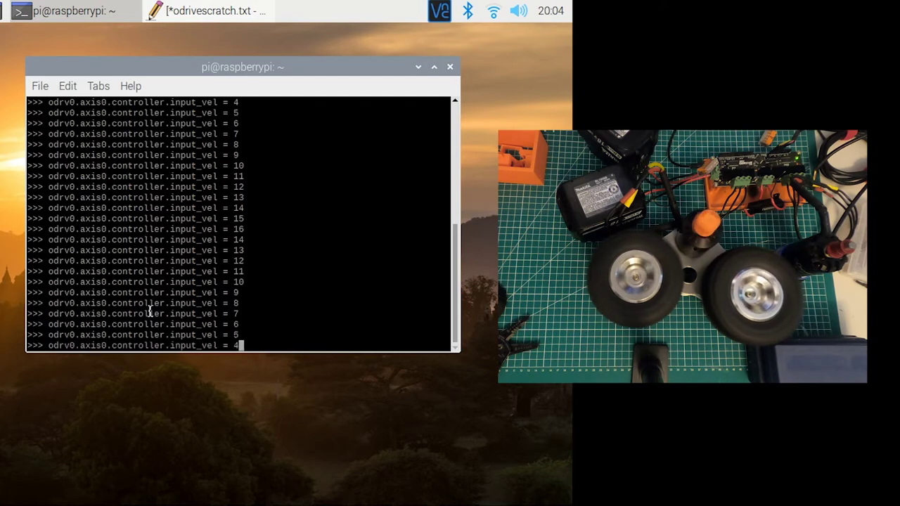
key("Return")
key("Up")
key("BackSpace")
type("3")
key("Return")
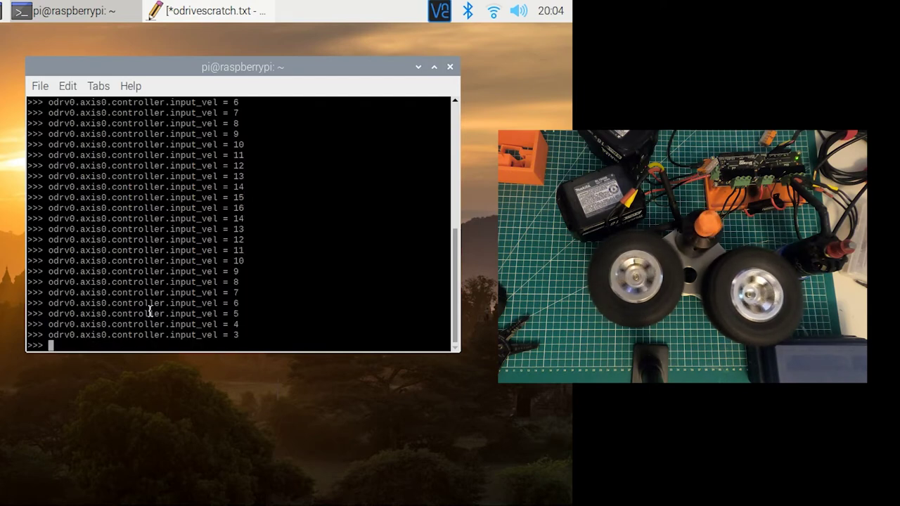
key("Up")
key("BackSpace")
type("2")
key("Return")
key("Up")
key("BackSpace")
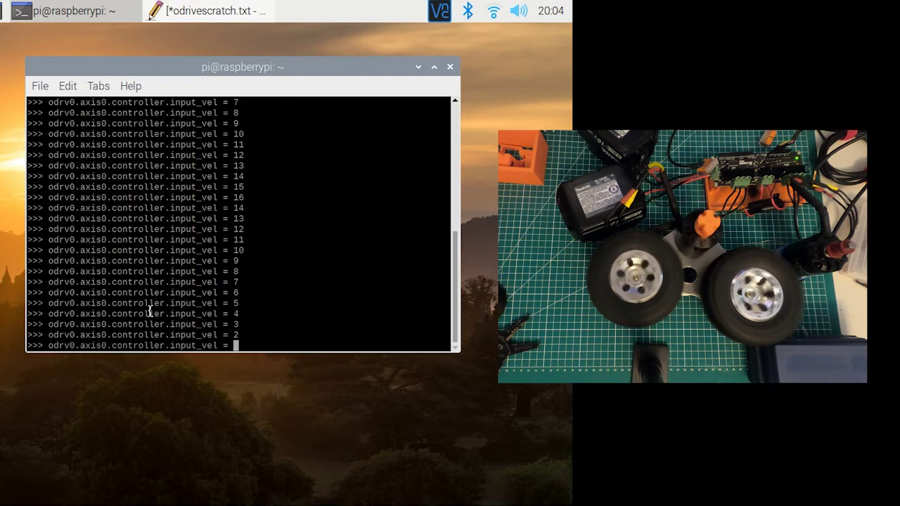
type("1")
key("Return")
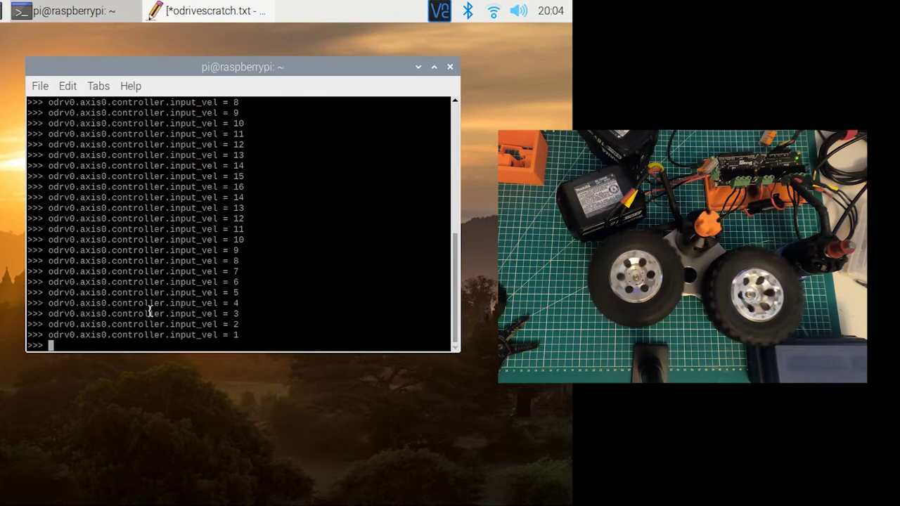
Rerun odrv0.vbus_voltage and select the new reading, 37.18220138549805
type("odrv0.vbus_voltage")
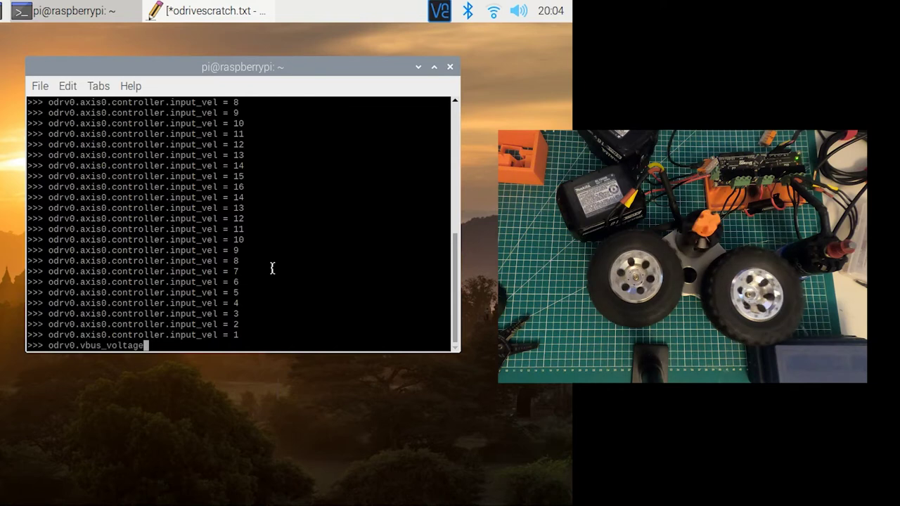
key("Return")
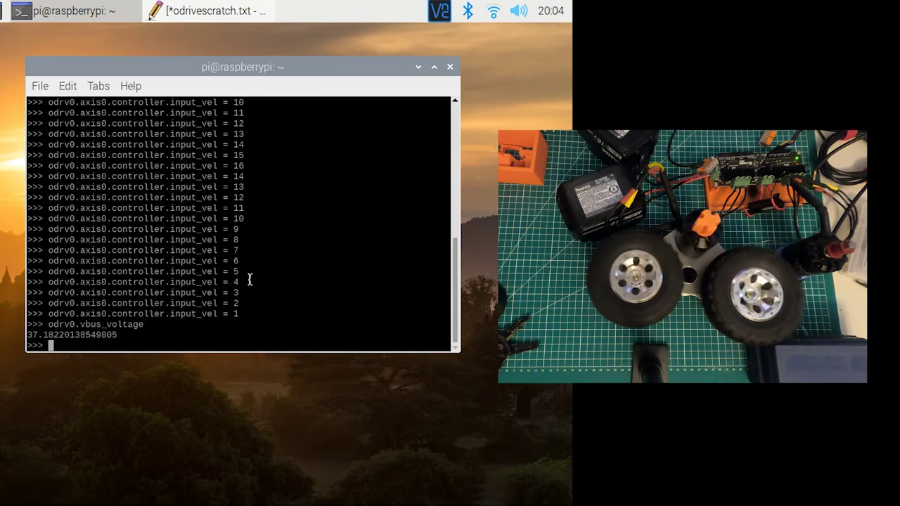
left_click_drag(136, 331, 21, 333)
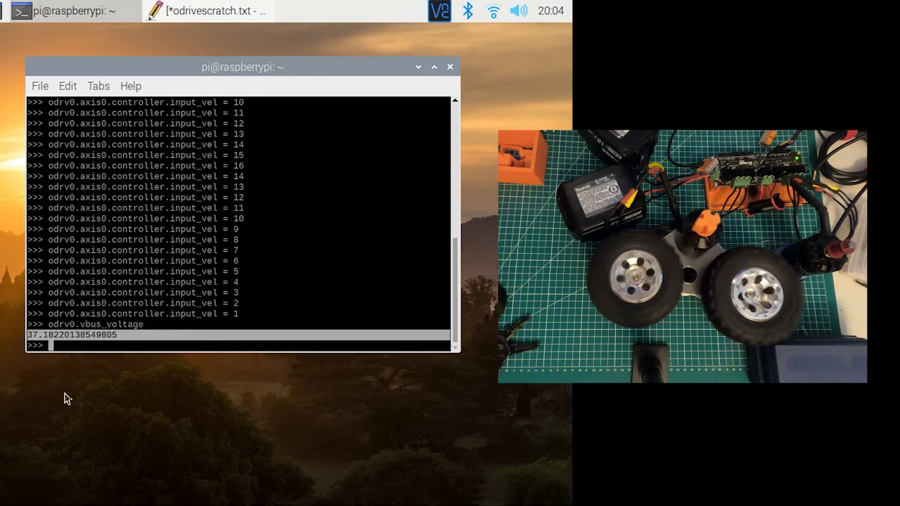